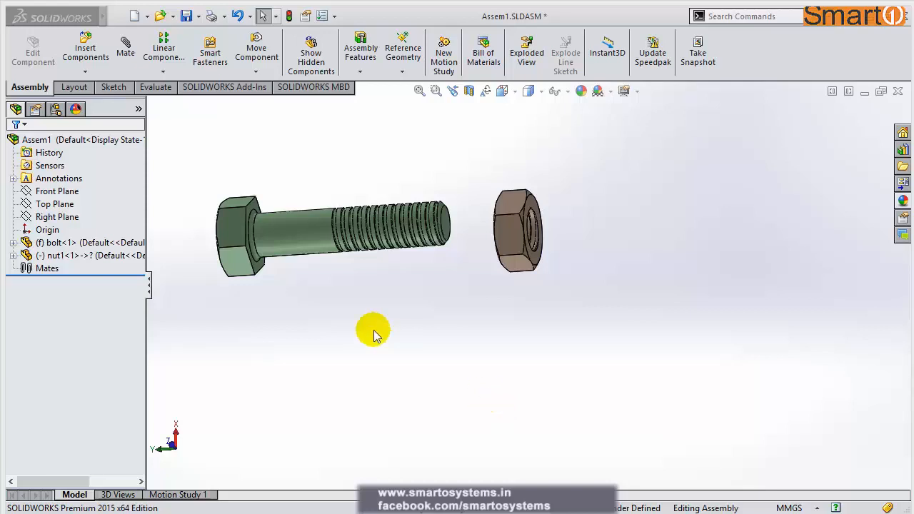
- Try to move the bolt within the assembly
drag(308, 241, 383, 348)
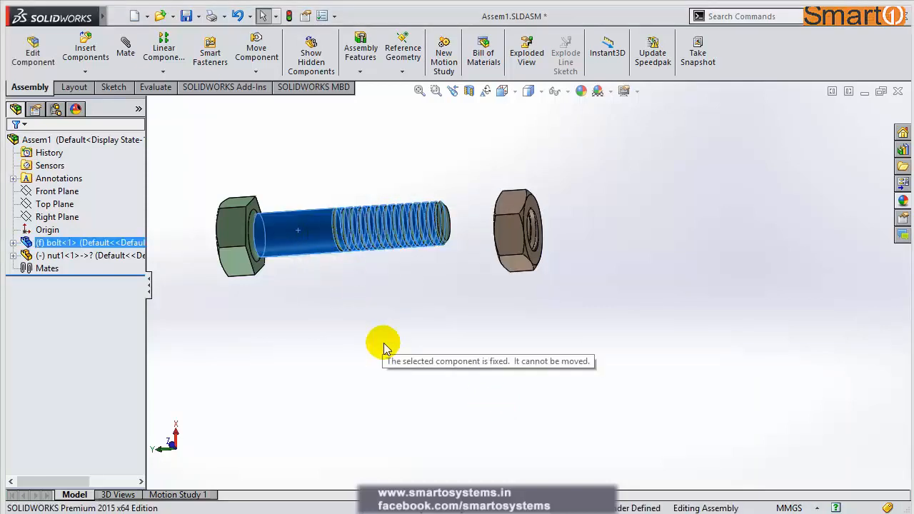
click(329, 341)
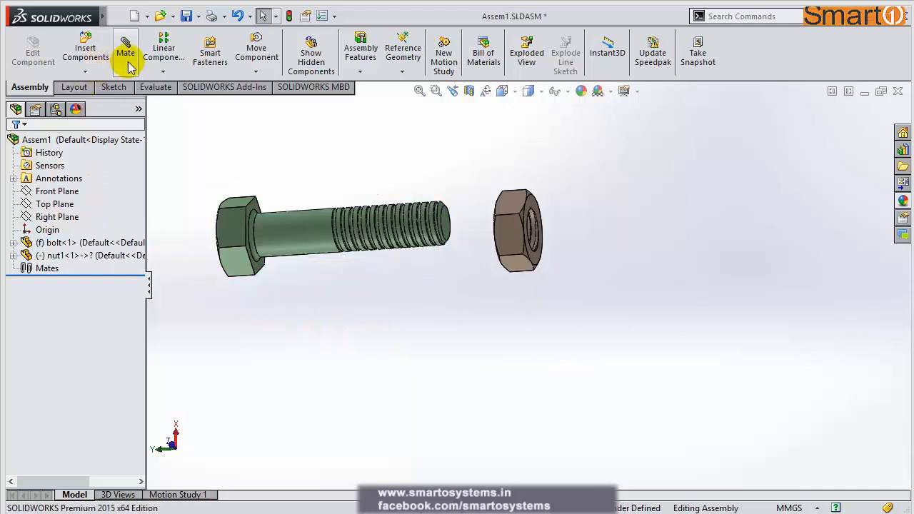
click(287, 246)
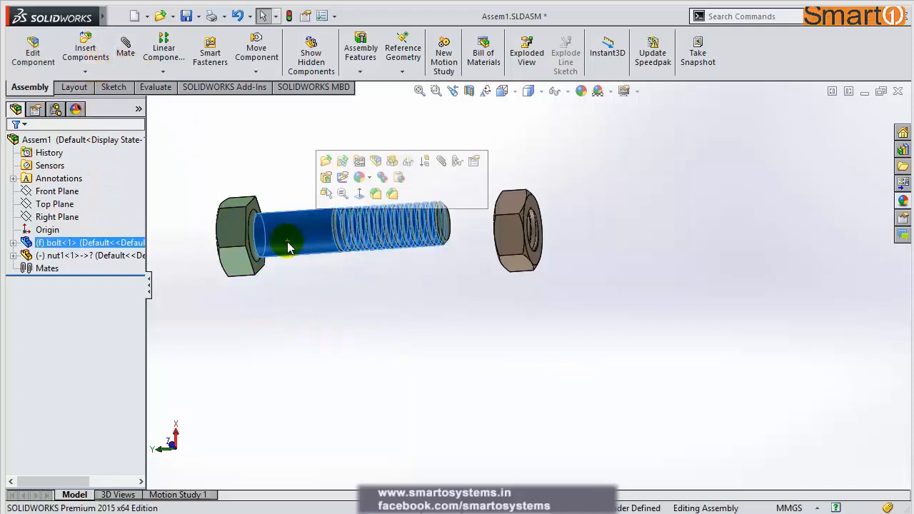
click(422, 341)
- Add a Concentric mate between the bolt's cylindrical shank and the nut's inner bore, and move the nut to test it
click(124, 47)
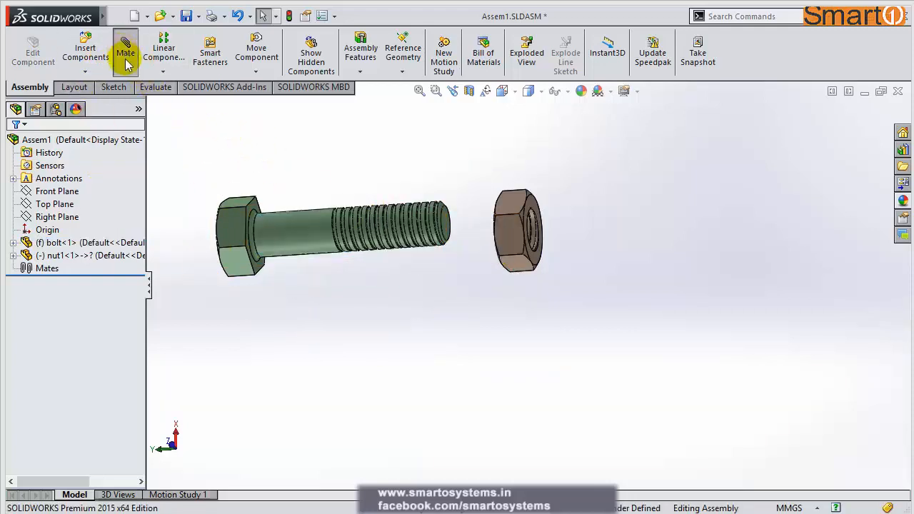
click(314, 242)
scroll(521, 268, down, 5)
mouse_move(510, 276)
middle_down()
mouse_move(504, 259)
mouse_move(505, 272)
middle_up()
scroll(606, 297, down, 5)
scroll(604, 293, down, 6)
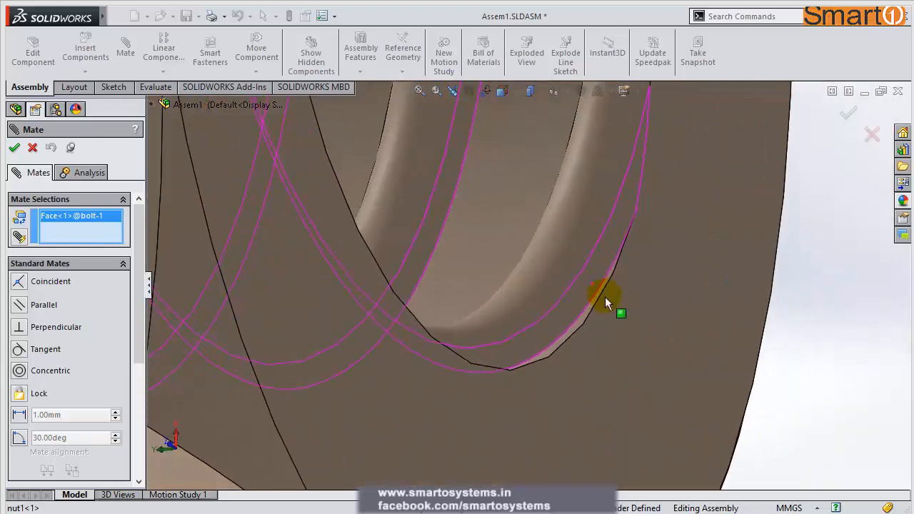
click(509, 225)
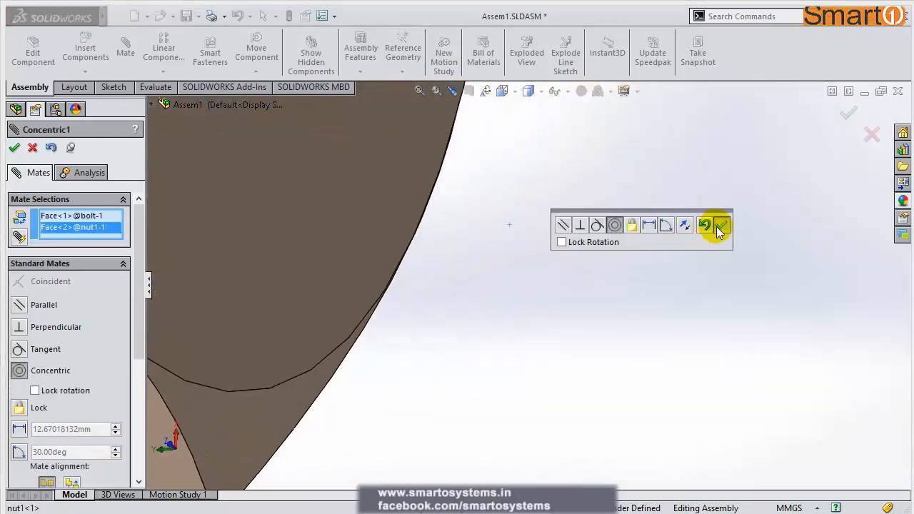
click(719, 227)
scroll(561, 286, up, 10)
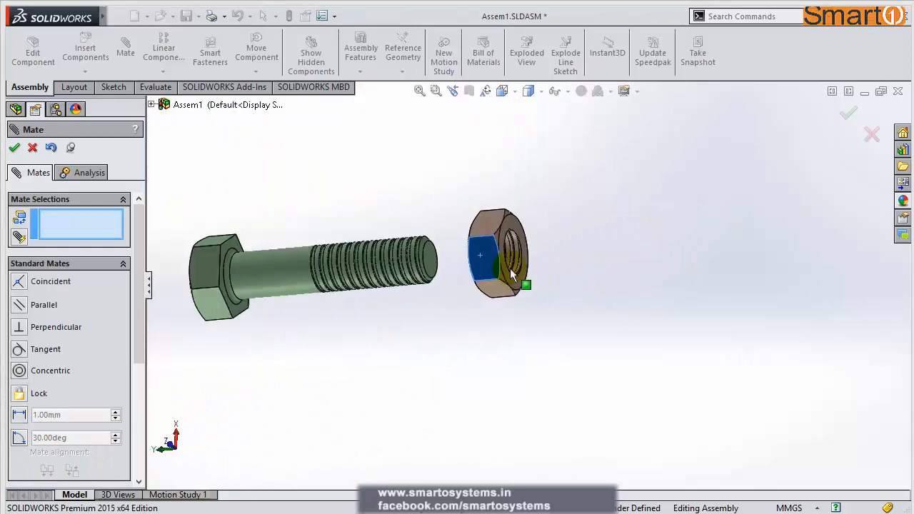
drag(511, 274, 490, 314)
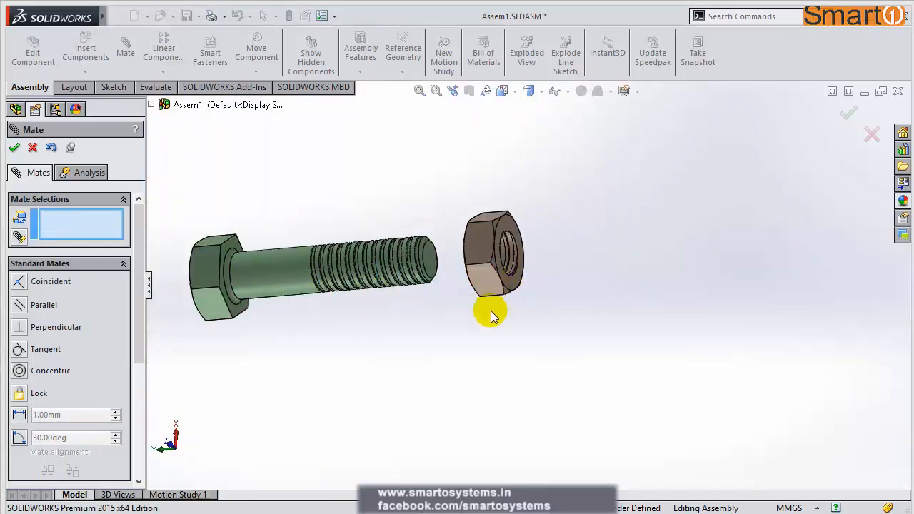
- Start a mechanical Screw mate between the bolt's cylindrical threaded face and the nut's inner threaded face
click(113, 264)
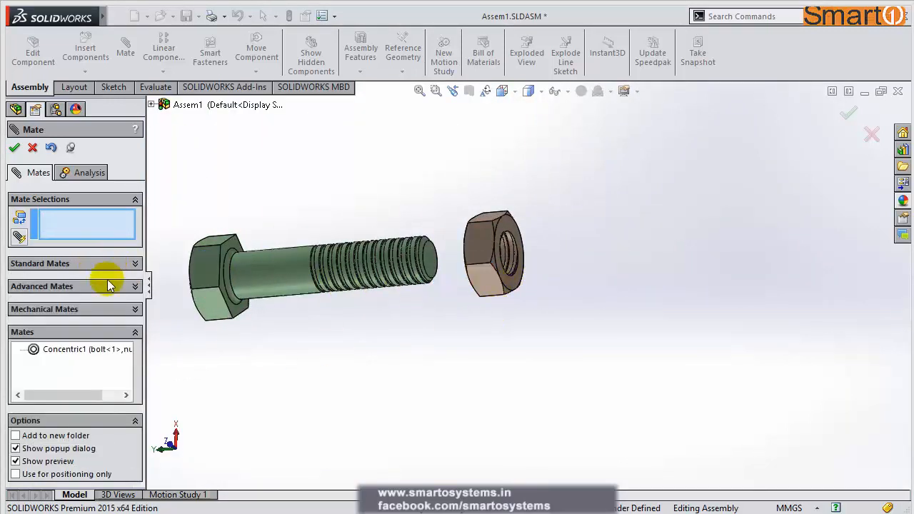
click(116, 309)
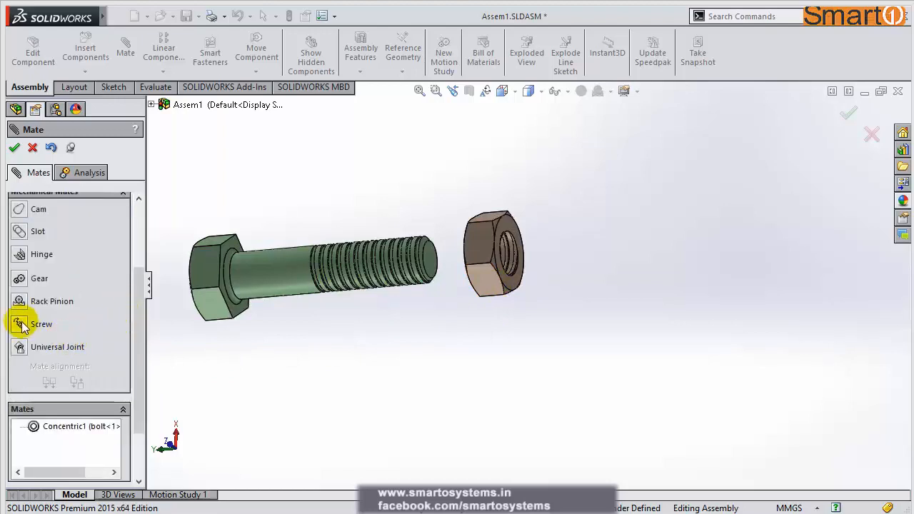
click(19, 325)
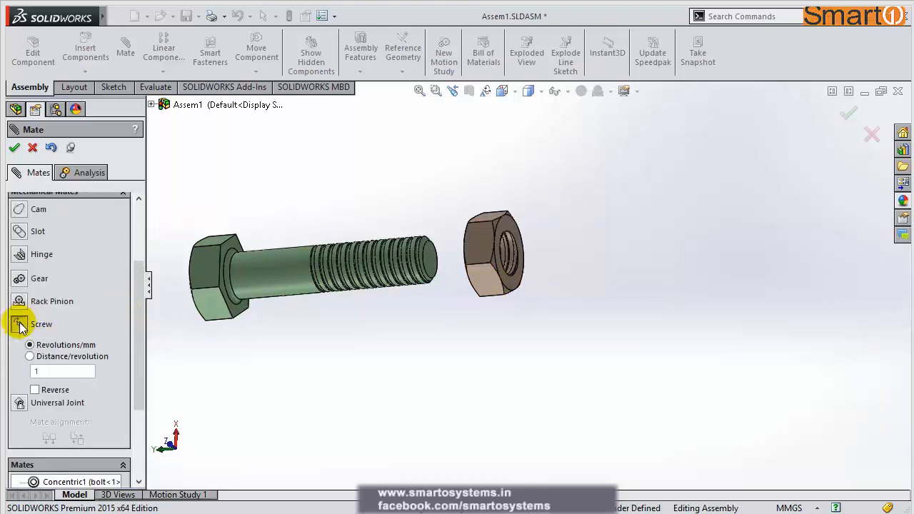
scroll(132, 347, up, 5)
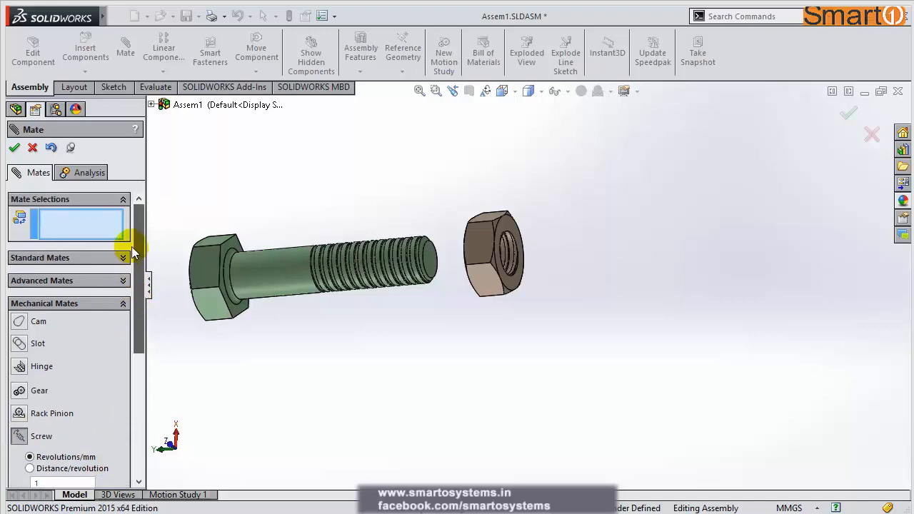
scroll(410, 256, down, 3)
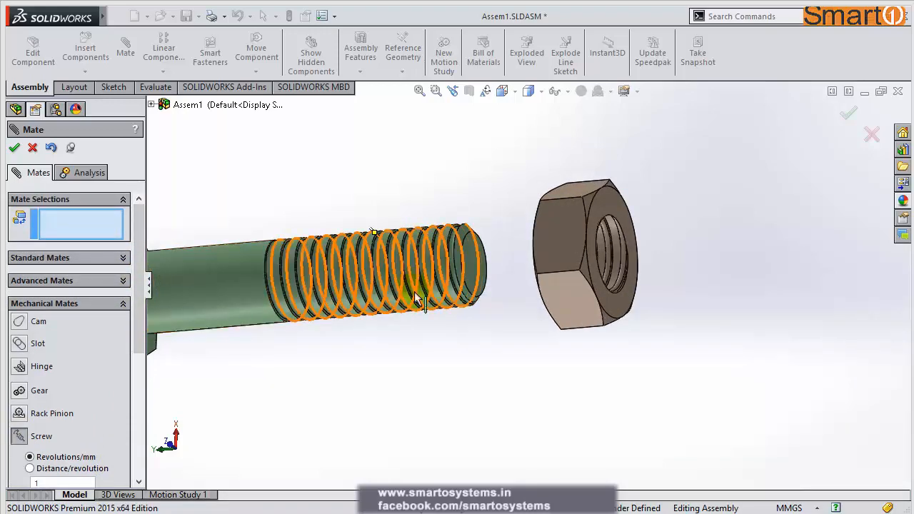
scroll(453, 289, down, 2)
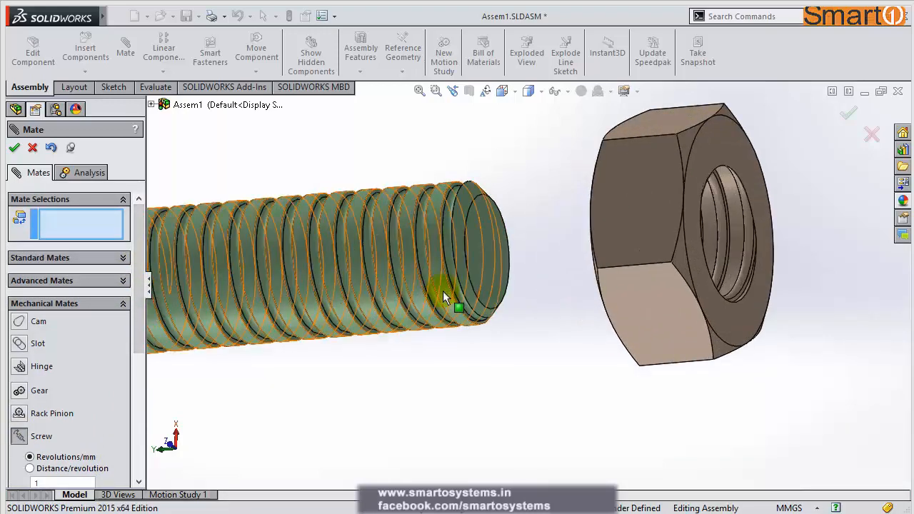
click(443, 276)
scroll(443, 274, up, 2)
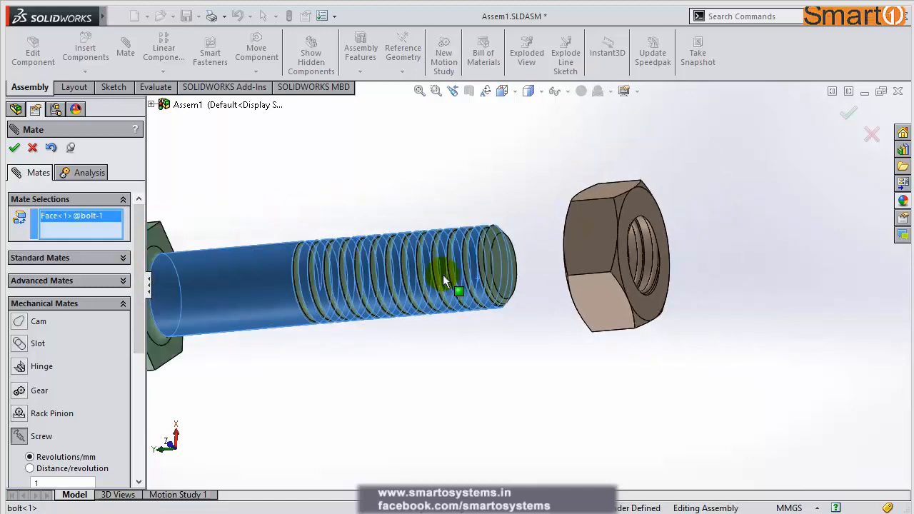
scroll(661, 265, down, 3)
click(587, 284)
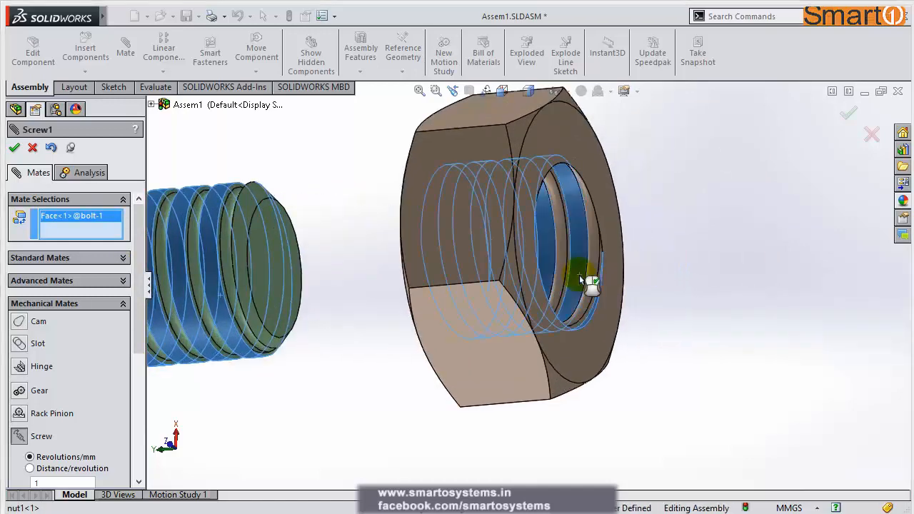
scroll(568, 299, up, 2)
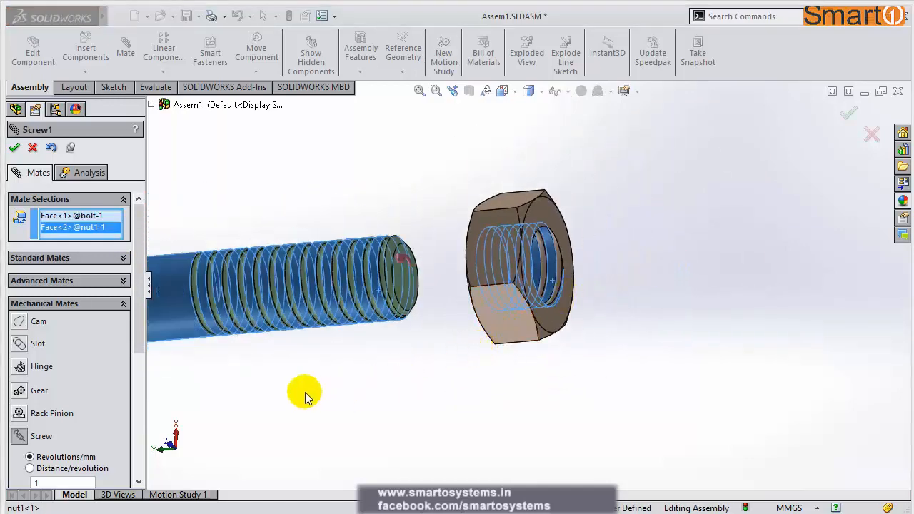
- Define the Screw mate as Distance/revolution 1.00 mm with Reverse enabled, and test it by moving the nut
scroll(254, 384, up, 2)
drag(143, 316, 141, 375)
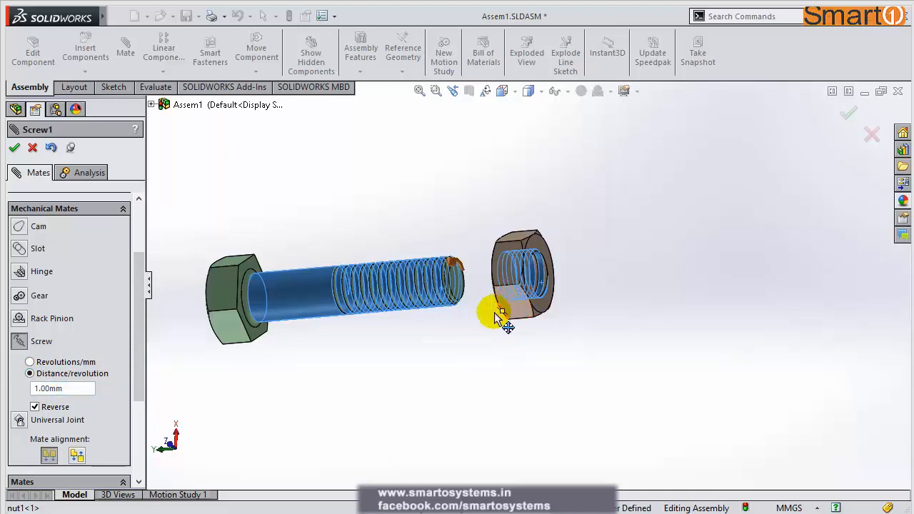
click(14, 148)
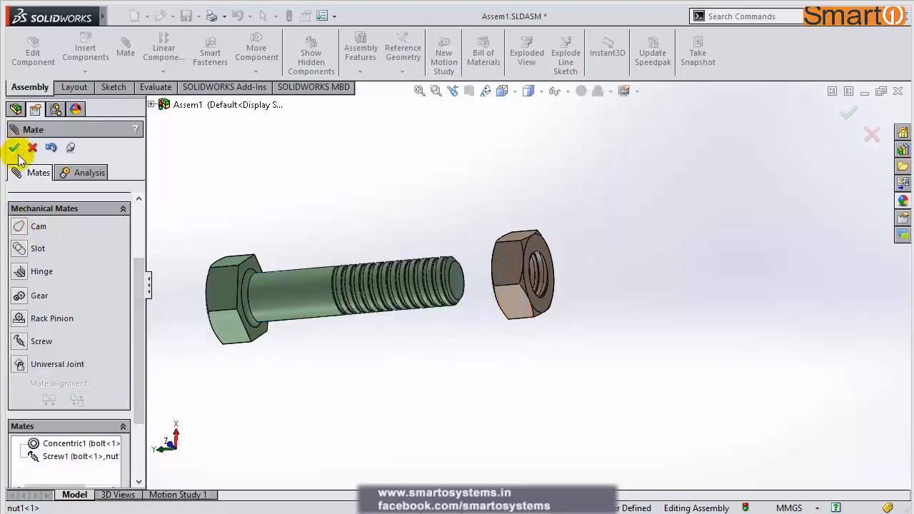
drag(477, 289, 537, 353)
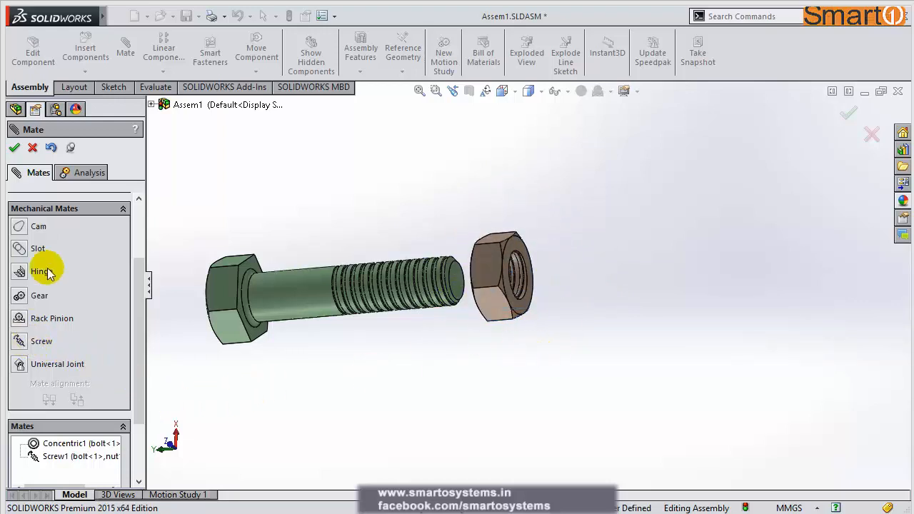
click(32, 149)
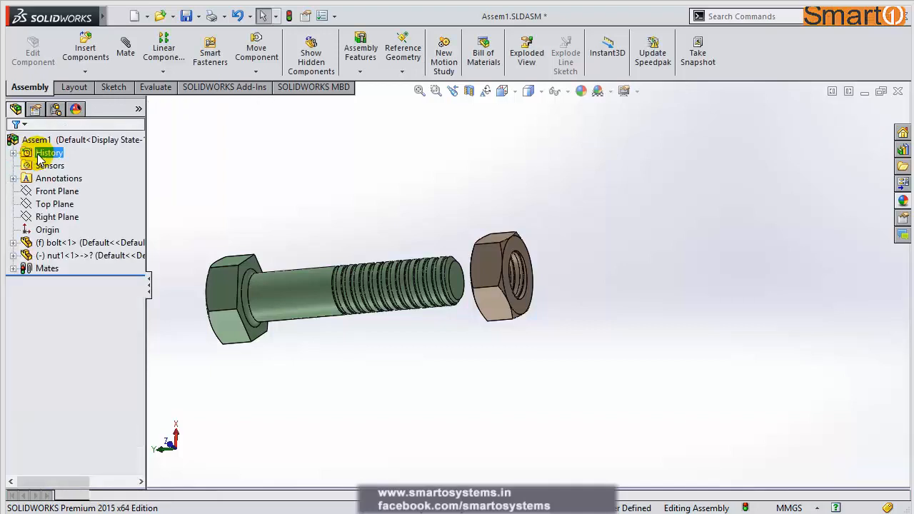
- Edit the Screw mate between bolt and nut, setting its Distance/revolution to 5.00 mm
click(13, 268)
click(68, 294)
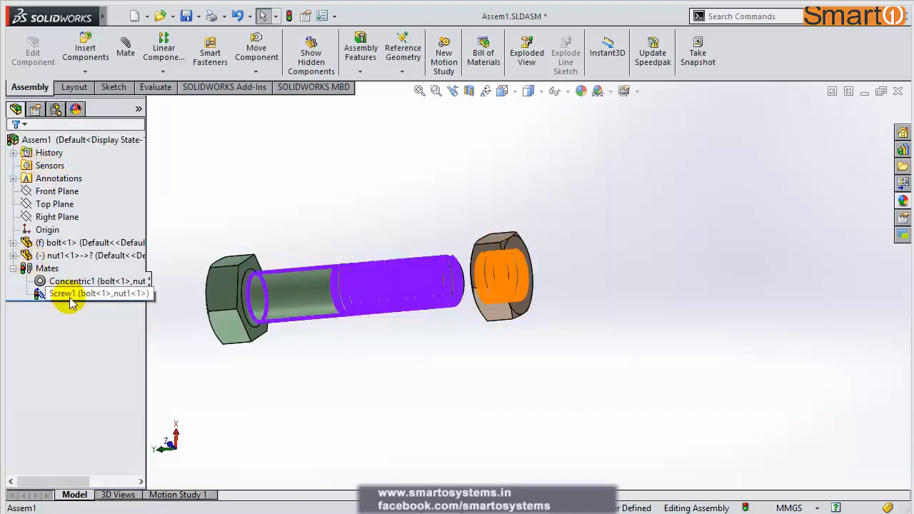
click(80, 259)
scroll(132, 319, down, 5)
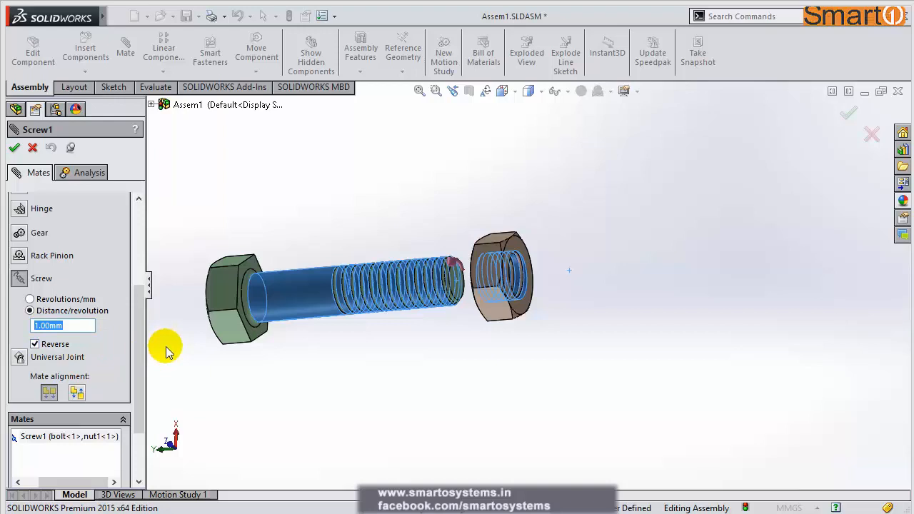
key(Return)
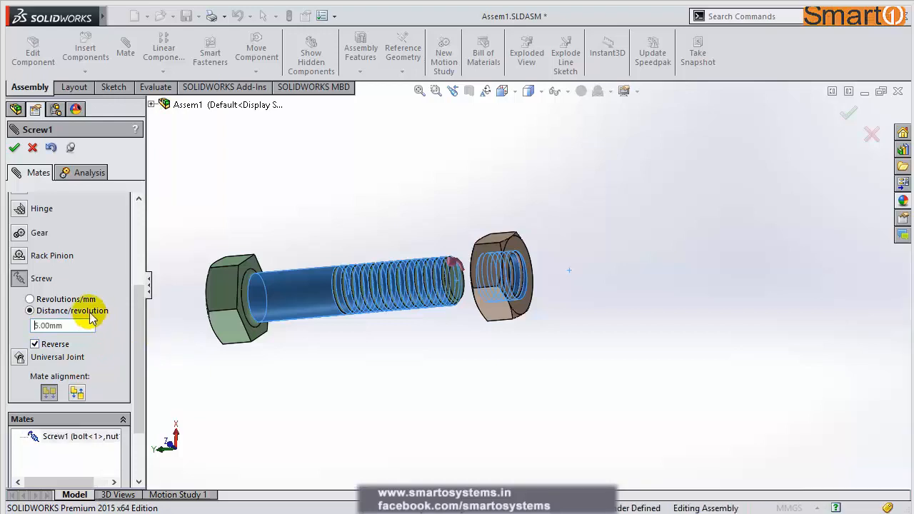
click(15, 147)
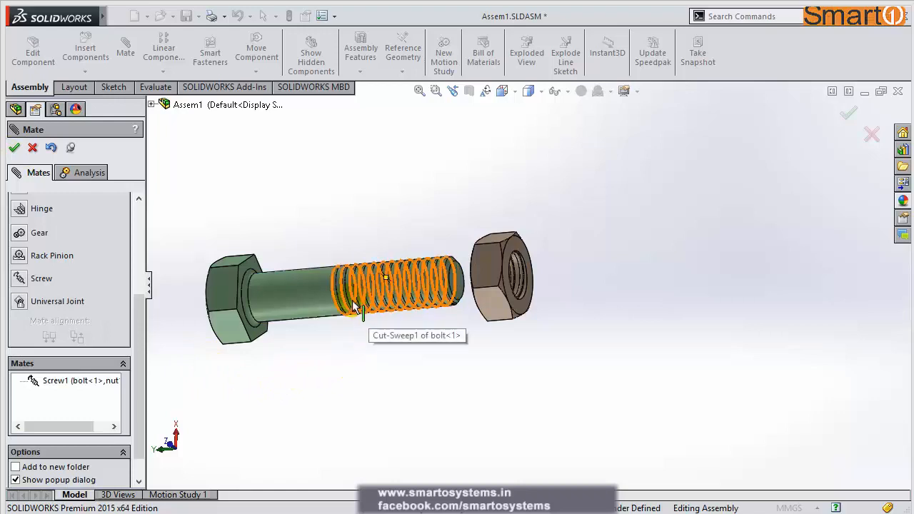
middle_drag(363, 335, 407, 347)
scroll(385, 300, down, 5)
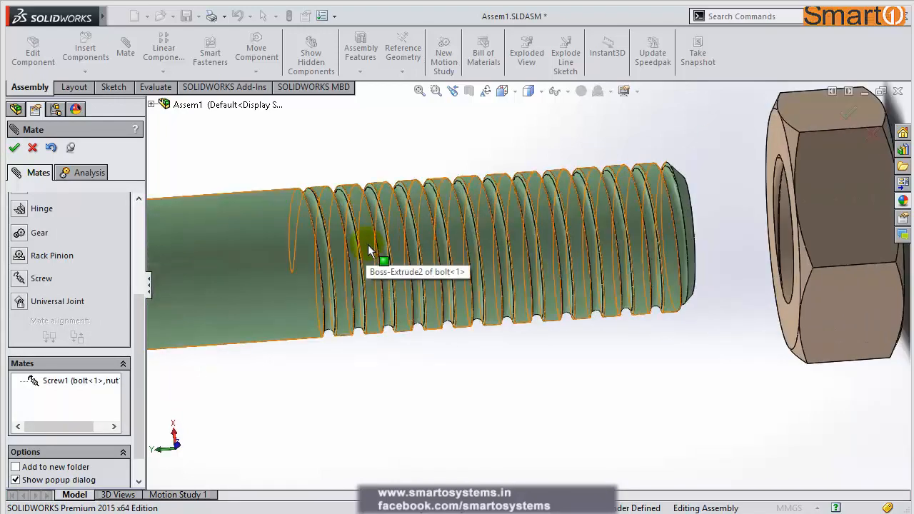
scroll(371, 250, up, 5)
middle_drag(434, 290, 431, 283)
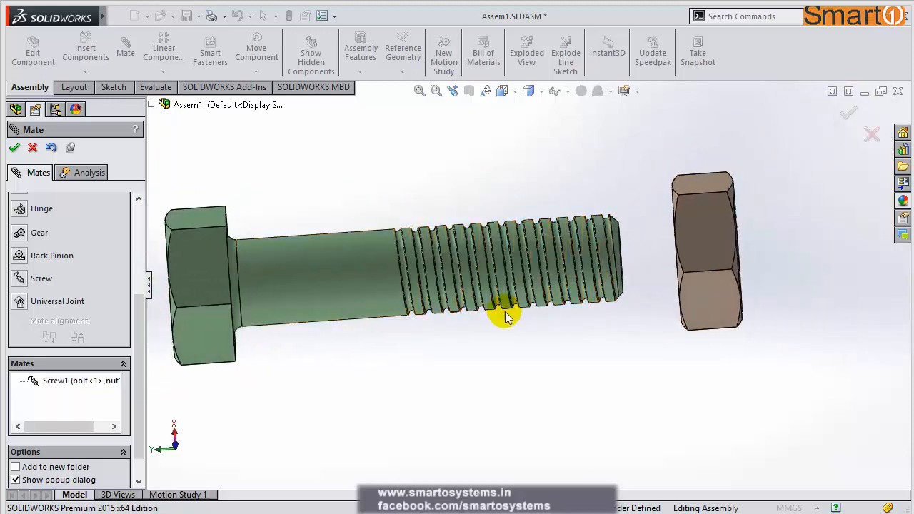
middle_drag(504, 312, 537, 349)
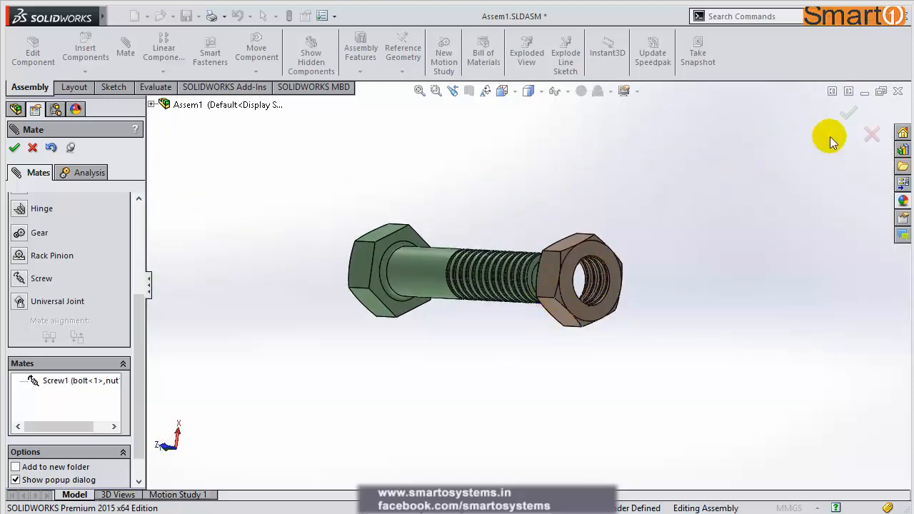
click(872, 134)
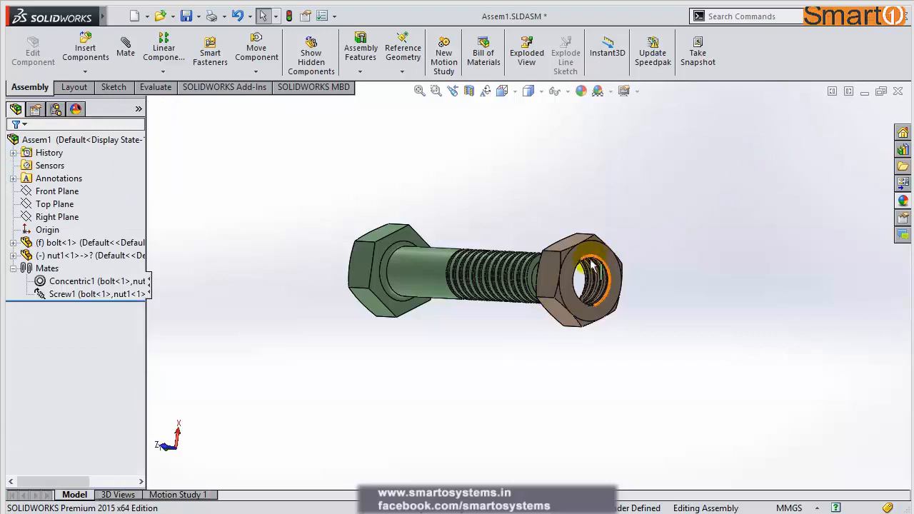
- Move the nut along the bolt onto its threads to check how it travels as it rotates
mouse_move(560, 245)
mouse_down()
mouse_move(618, 310)
mouse_move(537, 204)
mouse_move(540, 316)
mouse_move(577, 213)
mouse_move(495, 260)
mouse_move(577, 258)
mouse_move(473, 247)
mouse_move(569, 251)
mouse_up()
drag(478, 273, 479, 224)
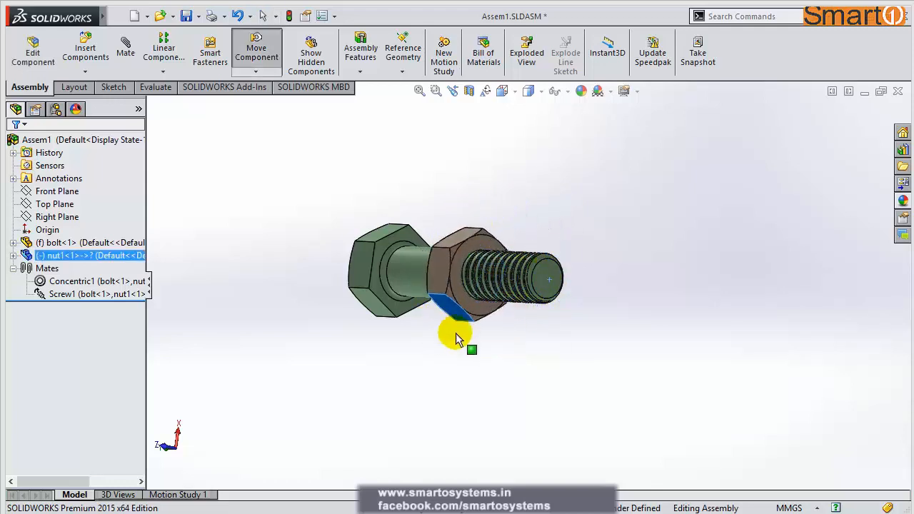
drag(456, 333, 481, 359)
key(Escape)
middle_drag(516, 343, 567, 326)
scroll(497, 278, down, 3)
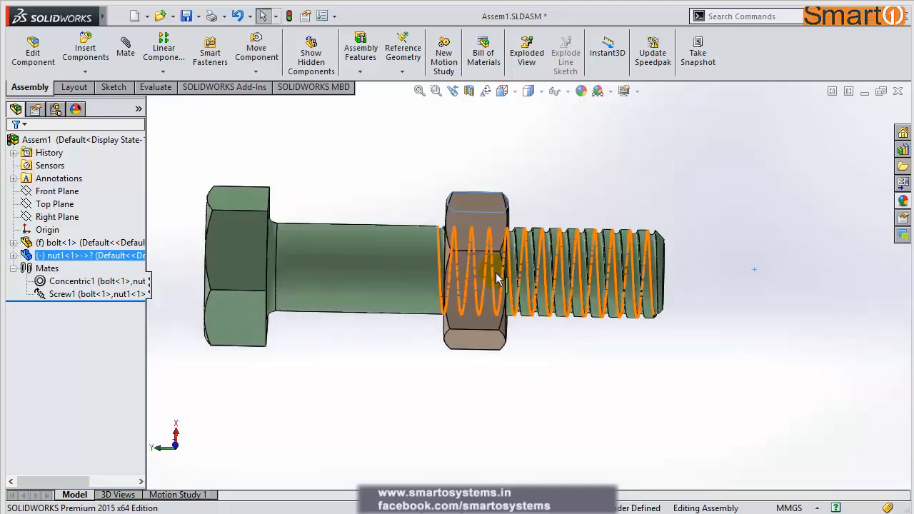
scroll(498, 278, down, 1)
drag(476, 357, 589, 433)
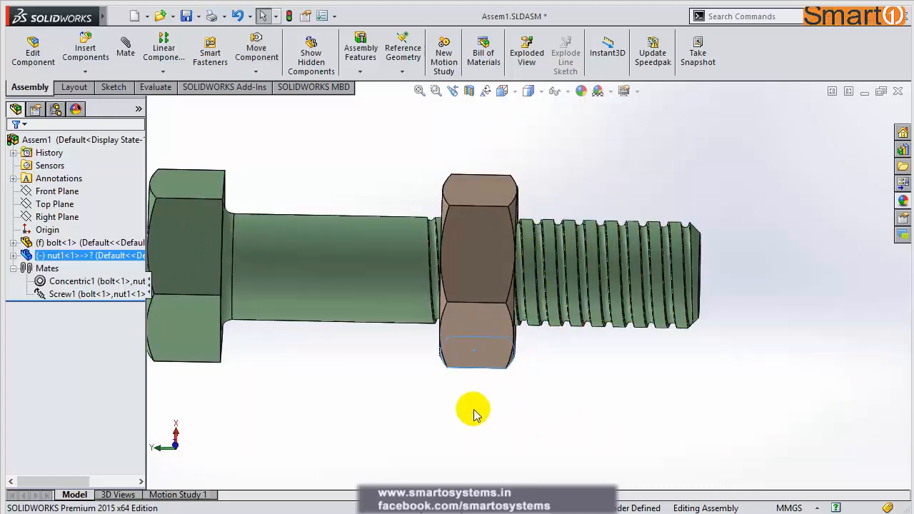
- Edit the Screw mate between bolt and nut, turning off its Reverse option
click(79, 302)
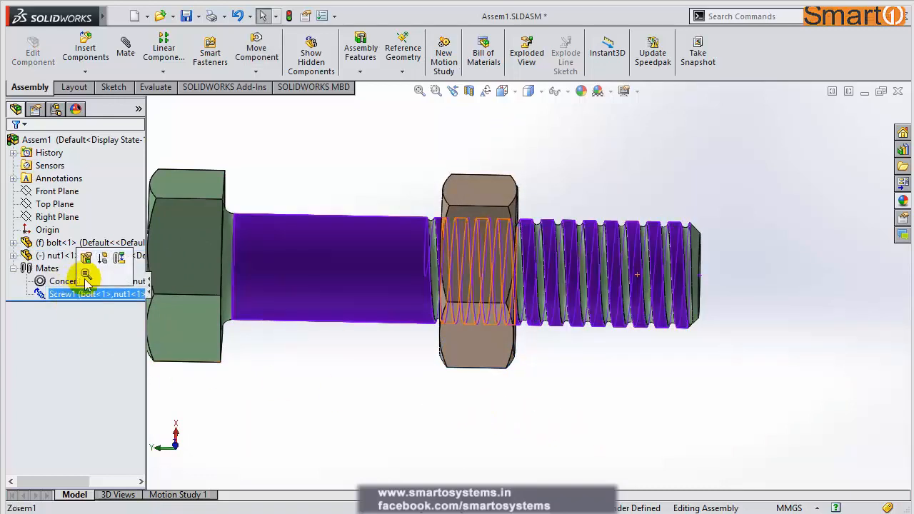
click(84, 255)
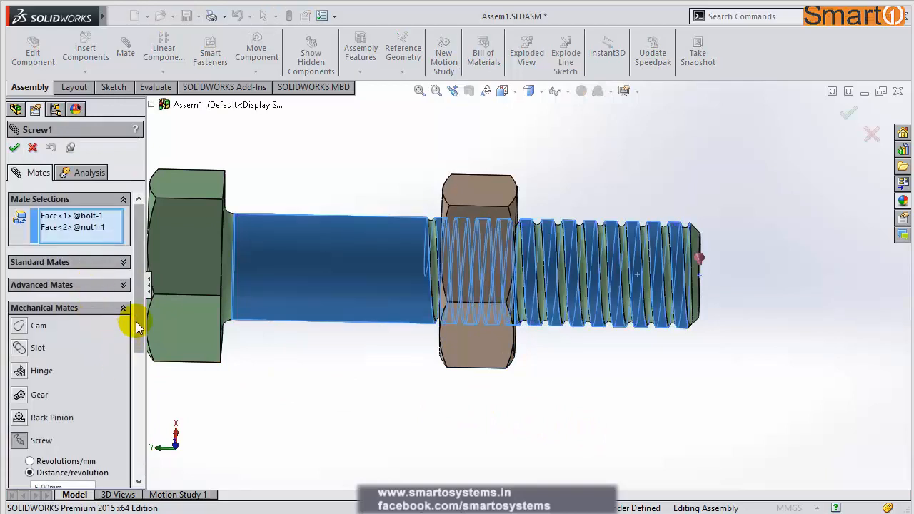
drag(135, 316, 146, 373)
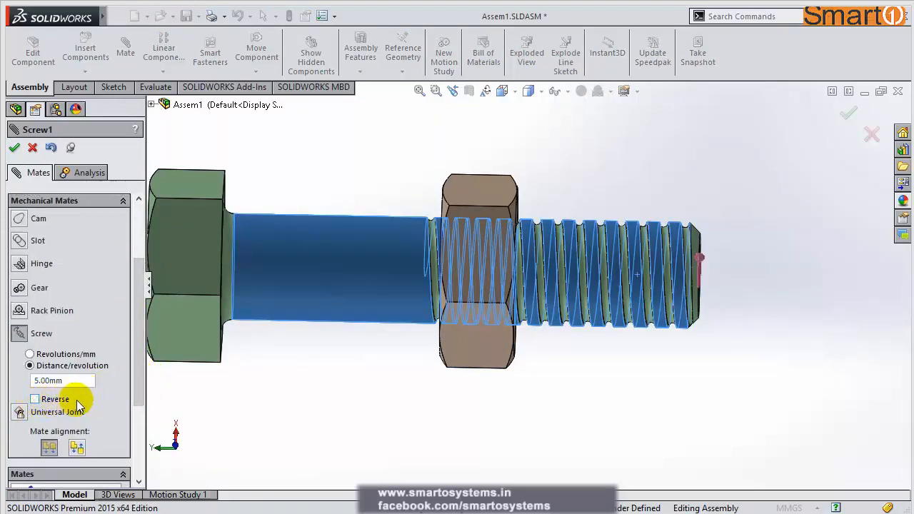
click(14, 147)
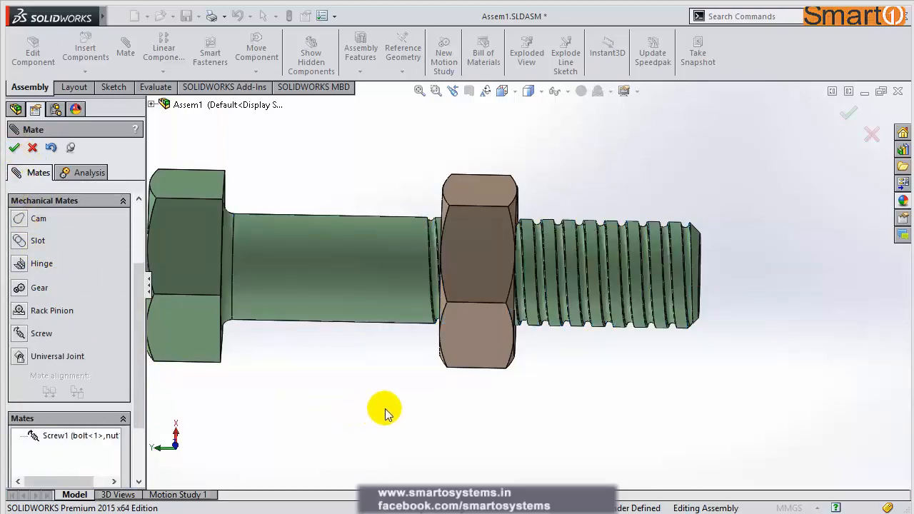
- Rotate the nut along the bolt's threads to check its direction of travel, and finish the mate editing
middle_drag(384, 412, 407, 416)
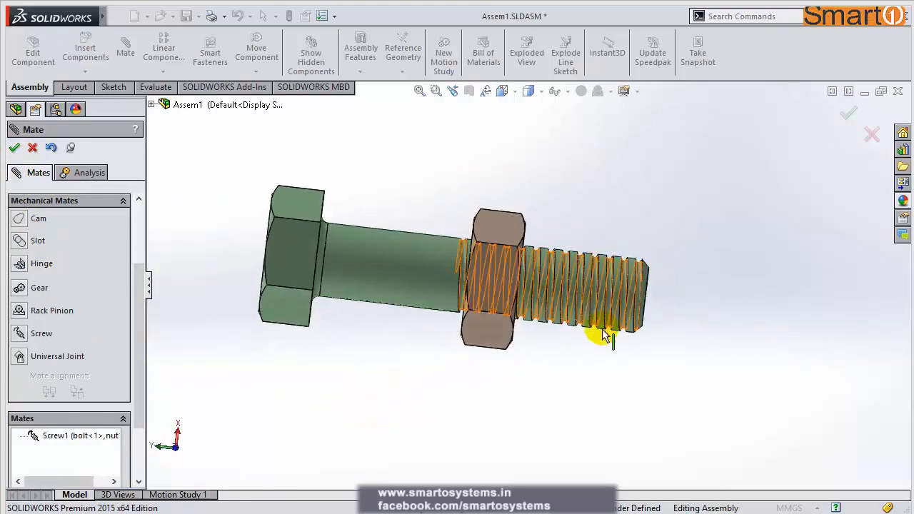
scroll(609, 333, down, 4)
middle_drag(563, 349, 541, 414)
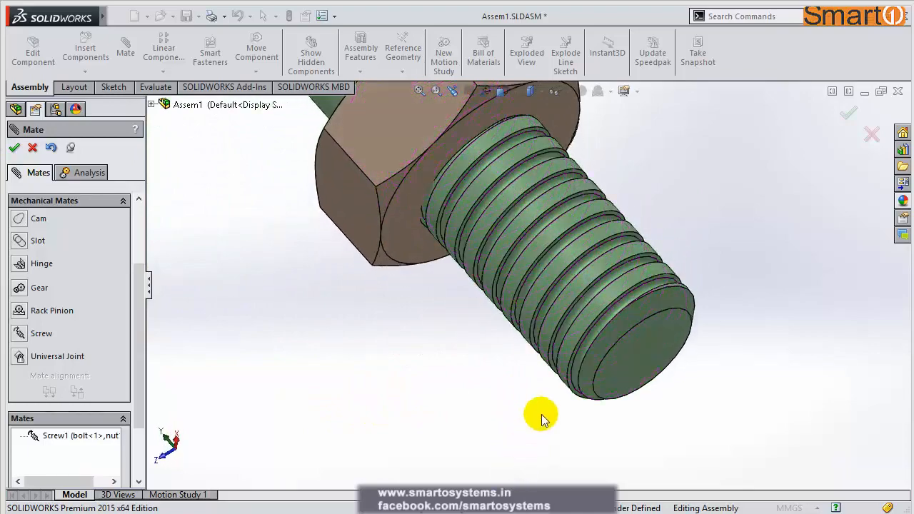
scroll(469, 346, up, 3)
middle_drag(469, 347, 459, 309)
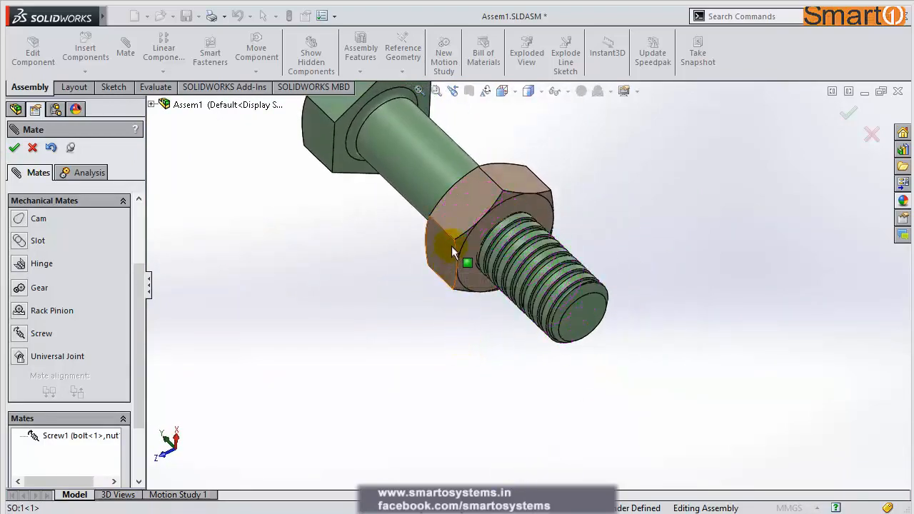
drag(451, 245, 478, 301)
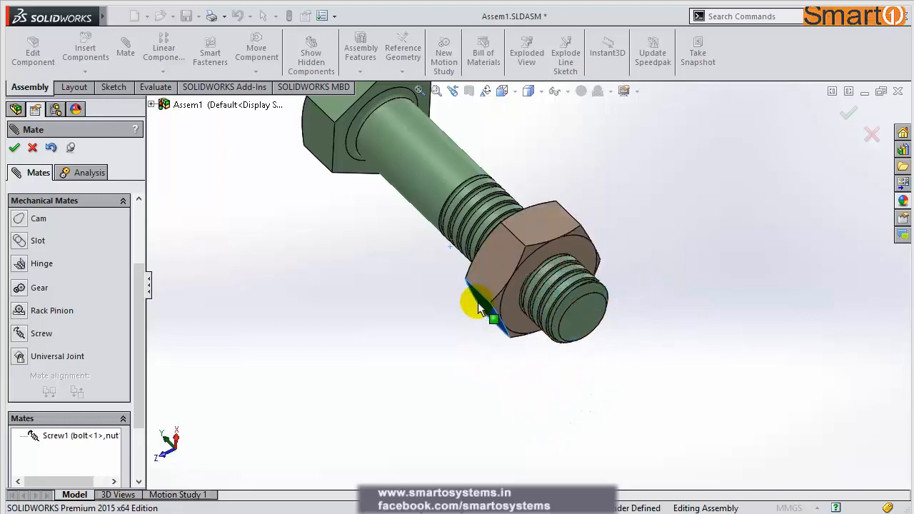
click(33, 149)
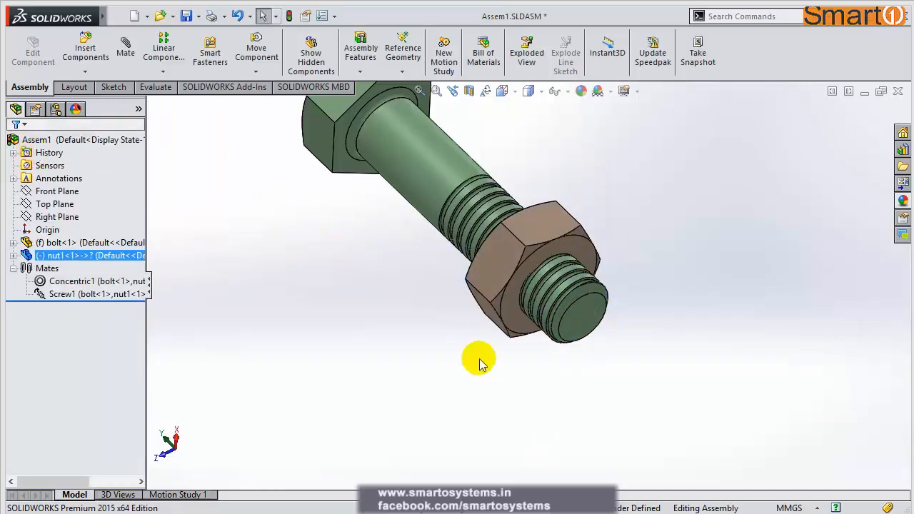
- Open the bolt part from the assembly in its own window
middle_drag(474, 325, 523, 274)
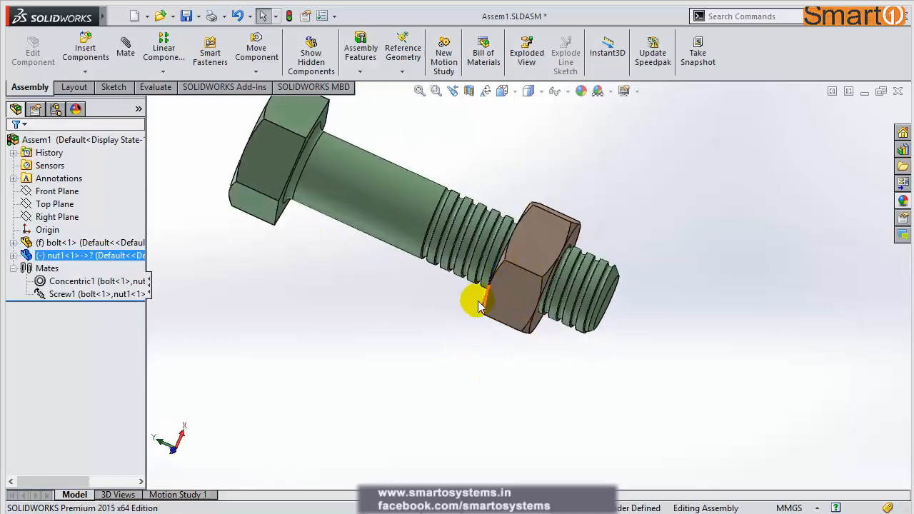
click(457, 351)
scroll(456, 351, up, 1)
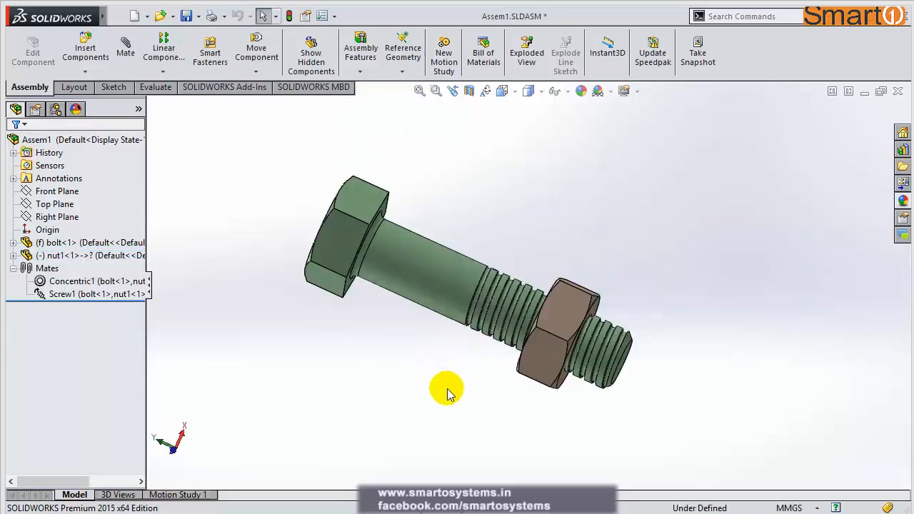
middle_drag(427, 361, 442, 294)
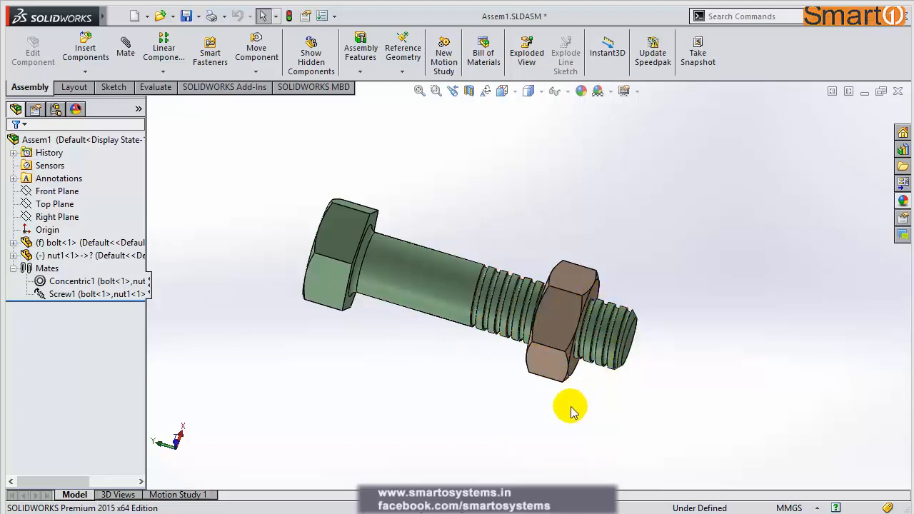
click(419, 289)
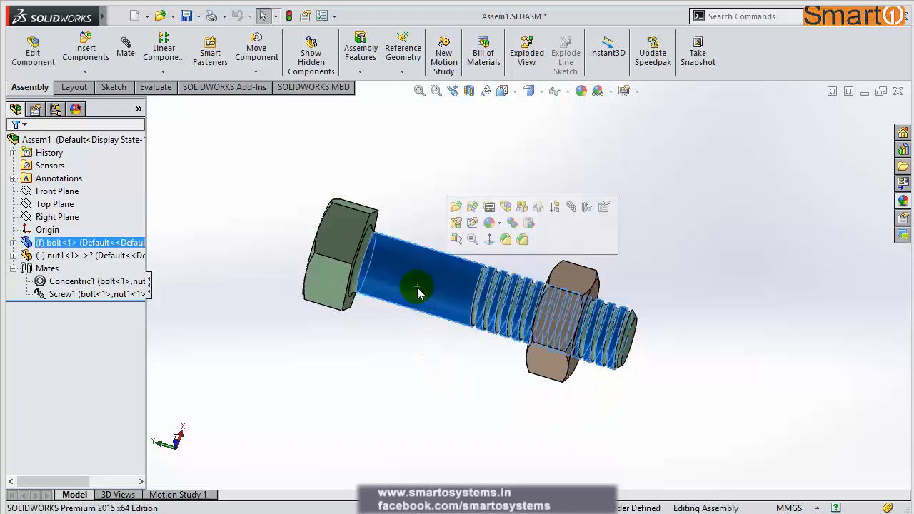
click(457, 207)
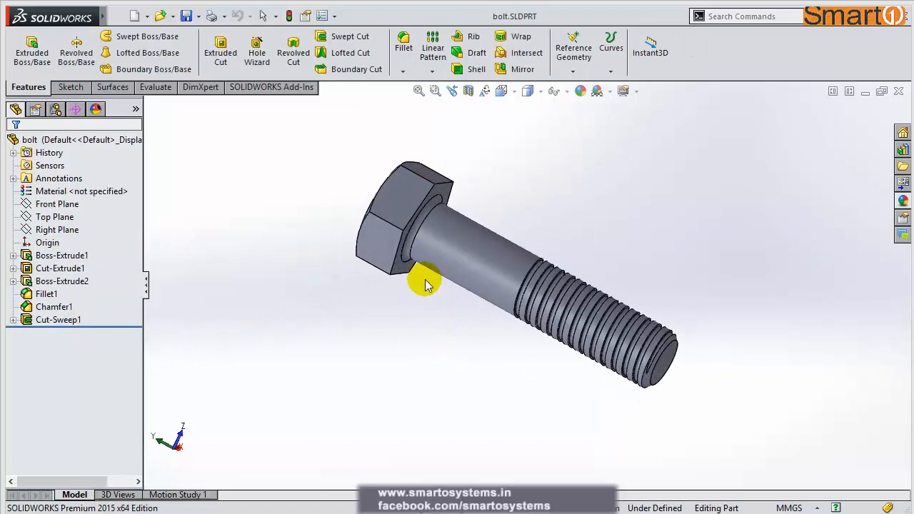
- Open the definition of the helix under the bolt's thread cut-sweep to examine its pitch
click(59, 320)
click(36, 320)
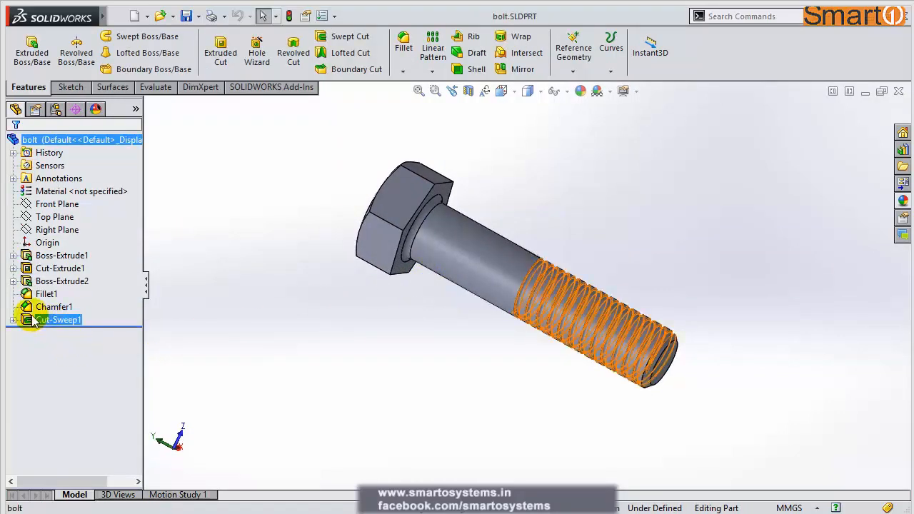
click(13, 320)
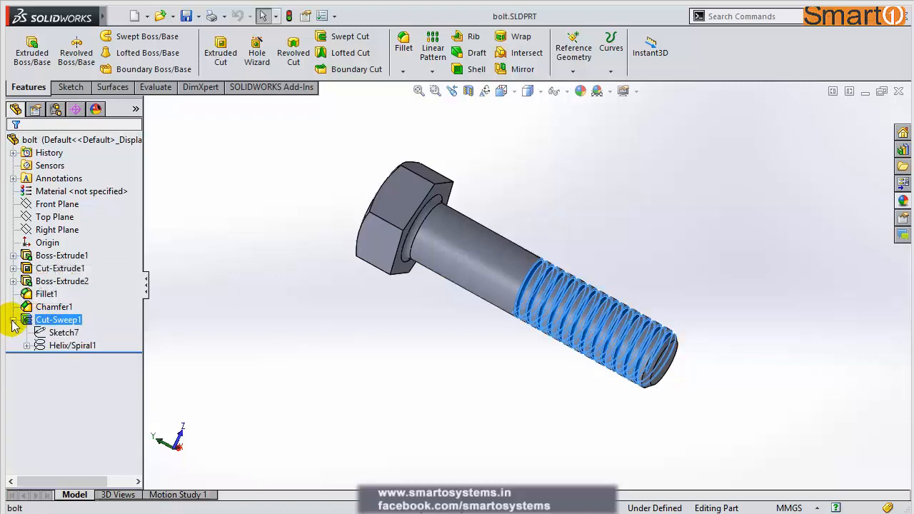
click(65, 346)
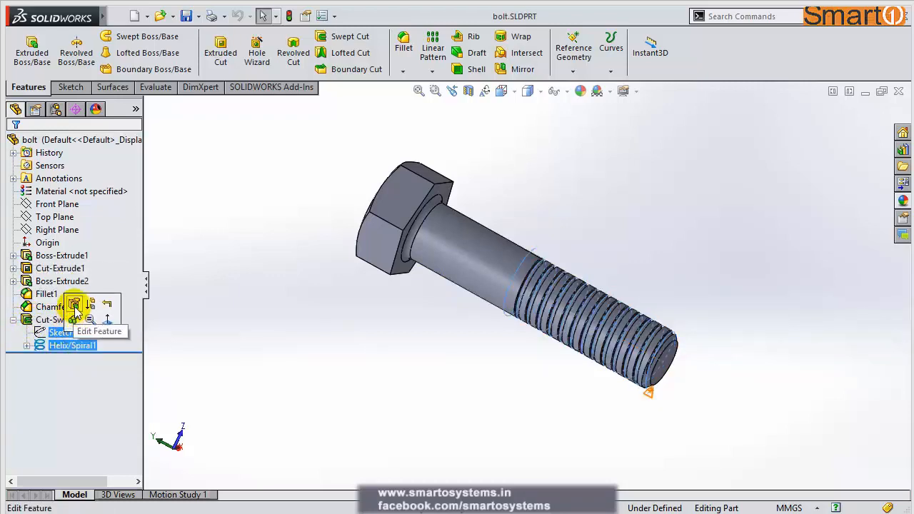
click(66, 348)
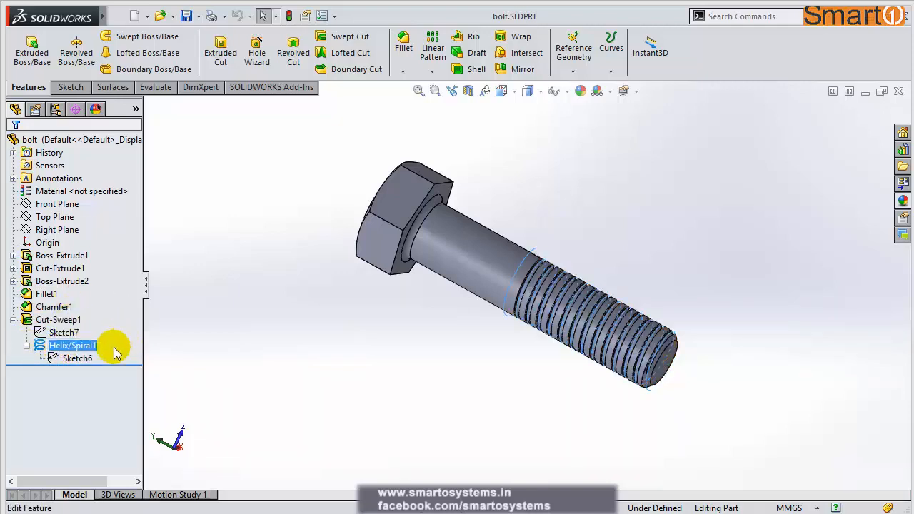
click(75, 349)
click(88, 307)
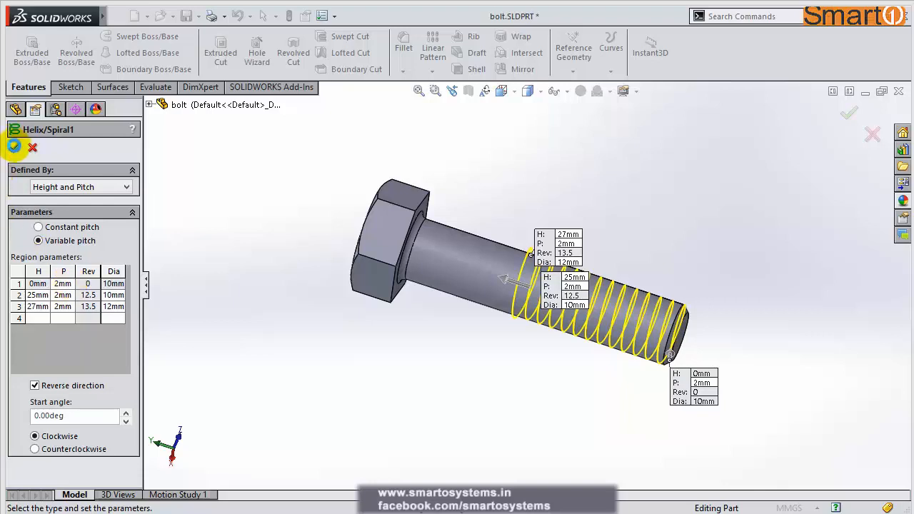
- Accept the helix definition, close the bolt part and return to the assembly, rebuilding it
click(14, 146)
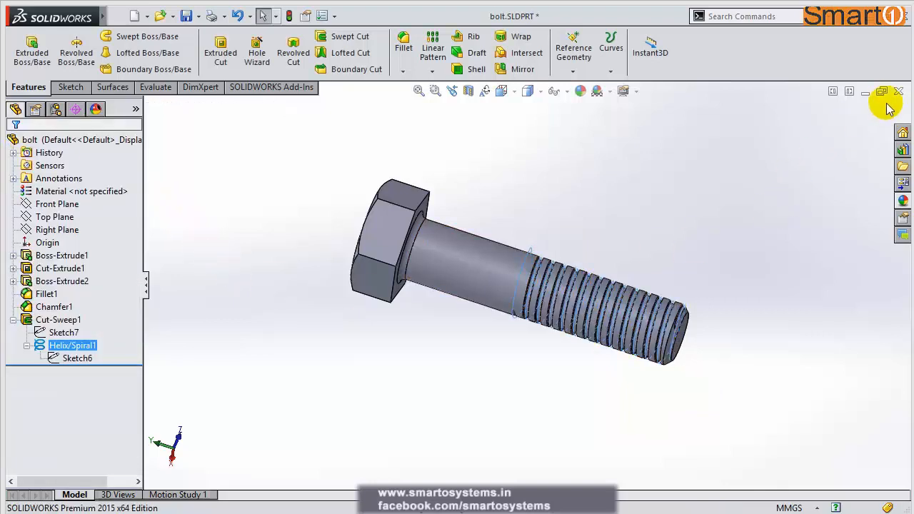
click(898, 92)
click(469, 264)
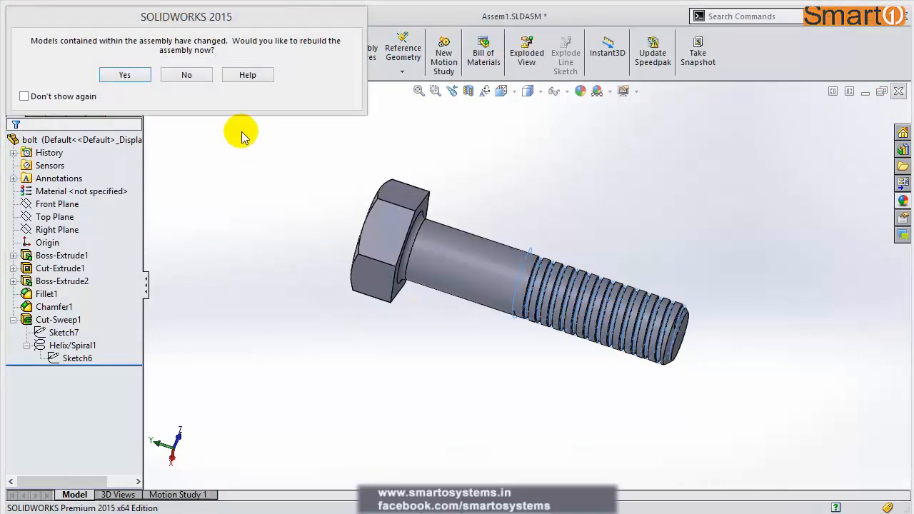
click(123, 75)
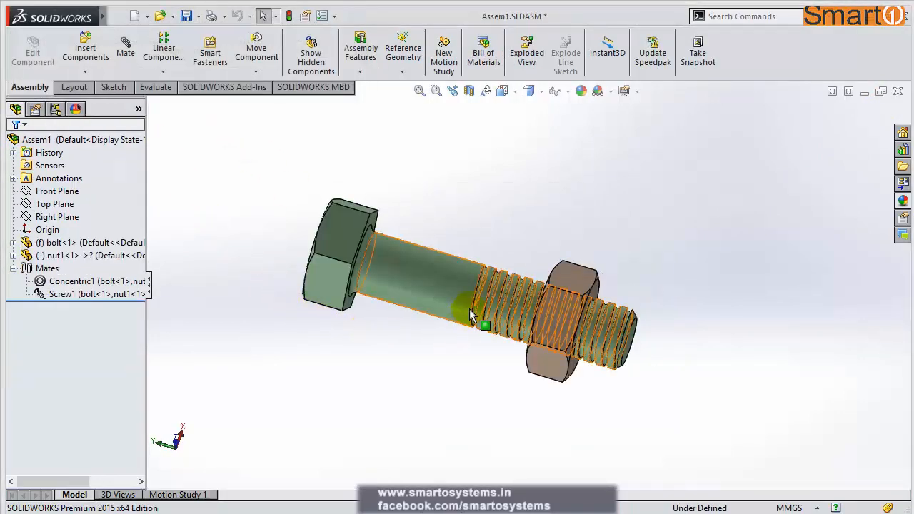
- Edit the Screw mate between bolt and nut, setting its Distance/revolution to 2.00 mm
scroll(469, 314, down, 3)
click(68, 294)
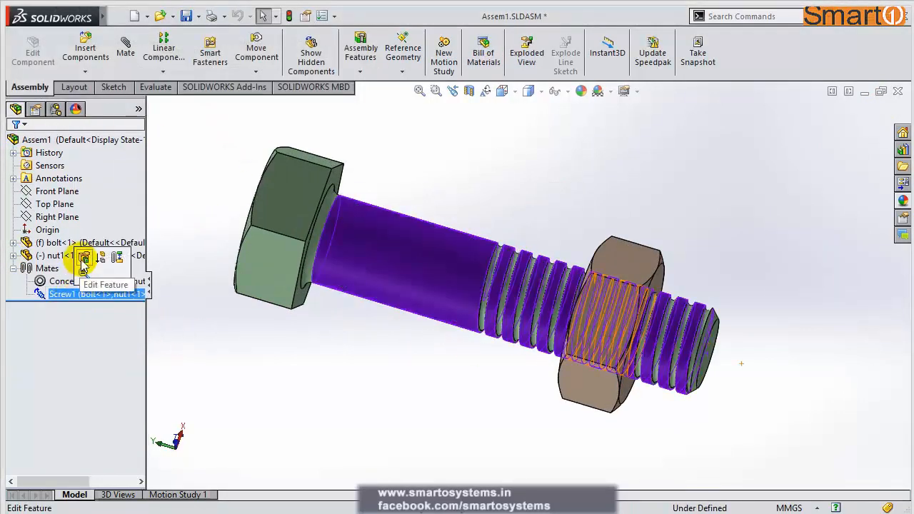
click(83, 258)
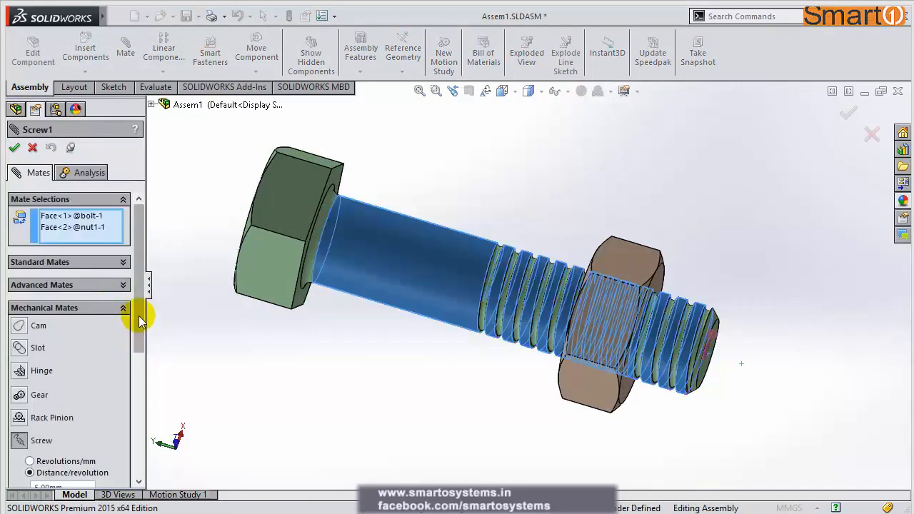
drag(139, 317, 140, 336)
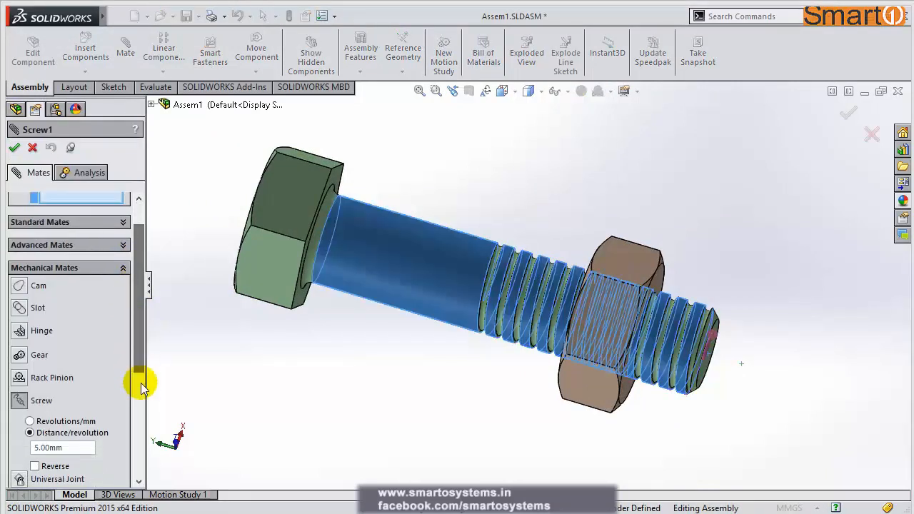
double_click(57, 447)
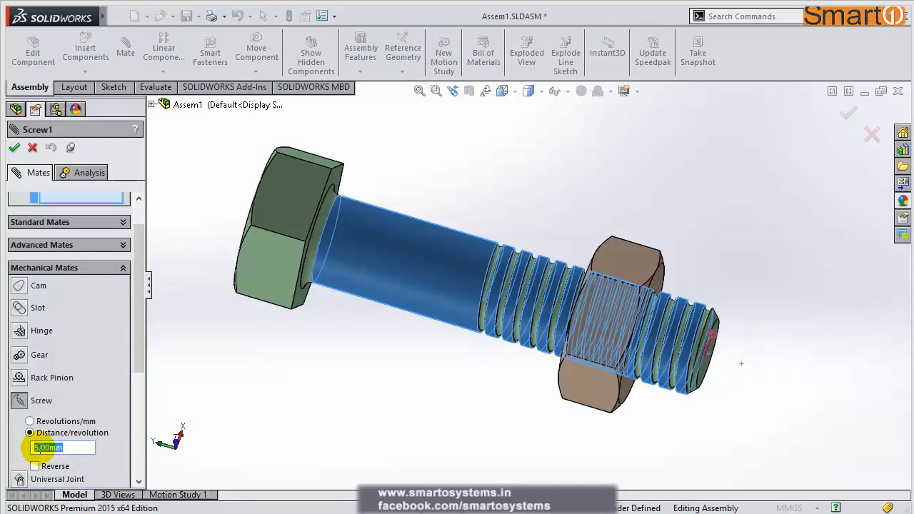
text(2)
key(Return)
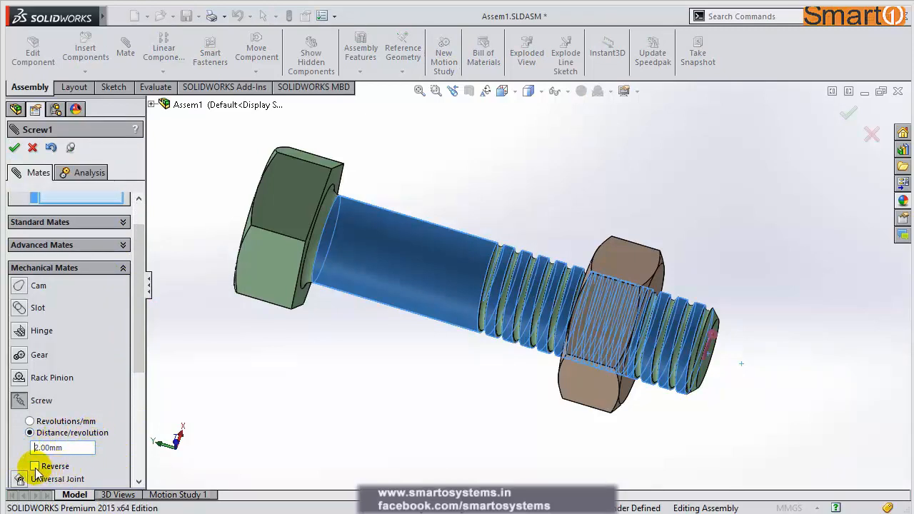
- Enable Reverse for the Screw mate, accept the edited mate and leave the Mate command
middle_drag(332, 407, 301, 386)
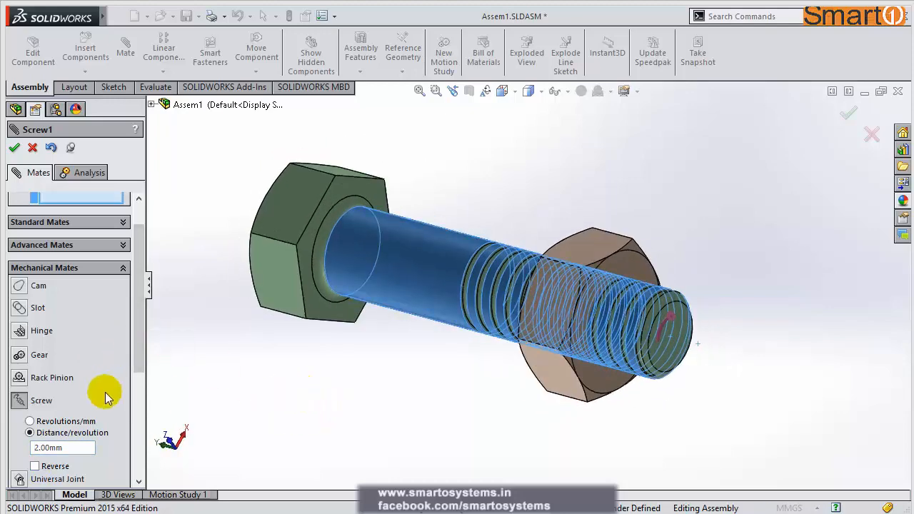
click(34, 467)
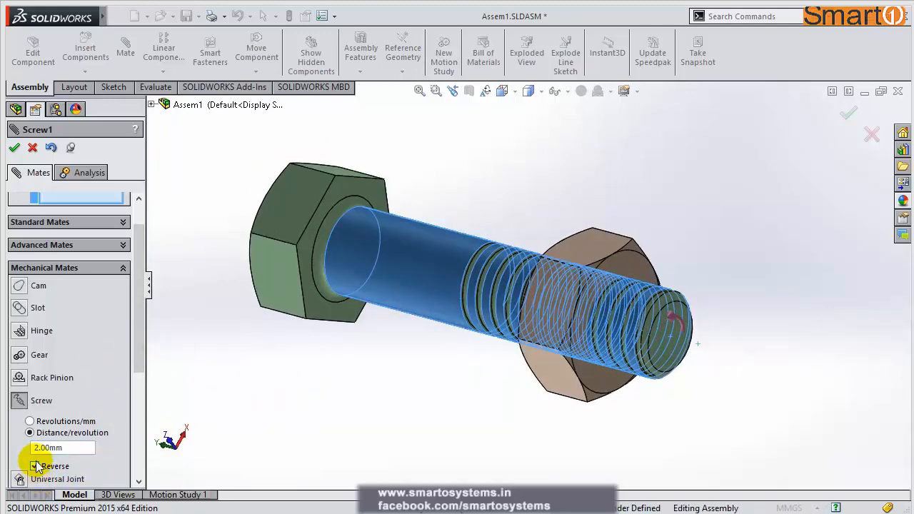
click(14, 149)
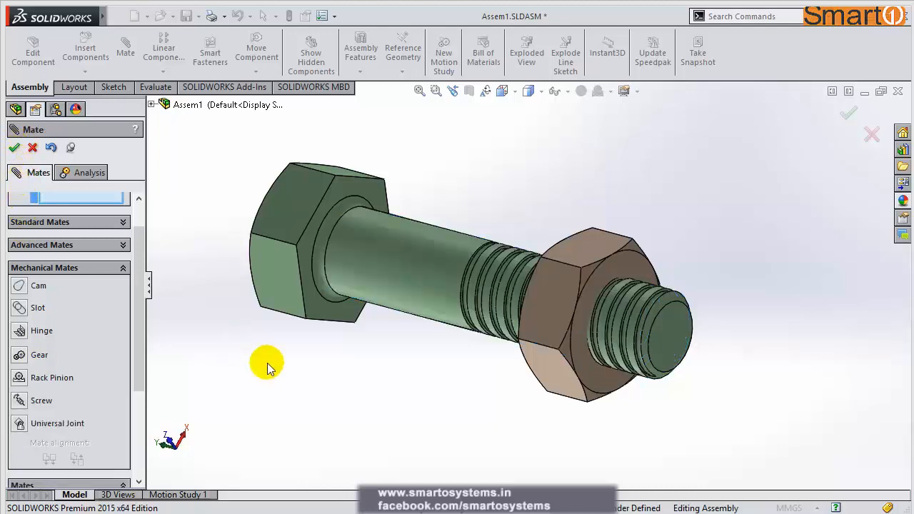
click(31, 148)
- Rotate the nut repeatedly along the bolt's threads, checking from several angles how it travels with the edited Screw mate
middle_drag(490, 342, 522, 354)
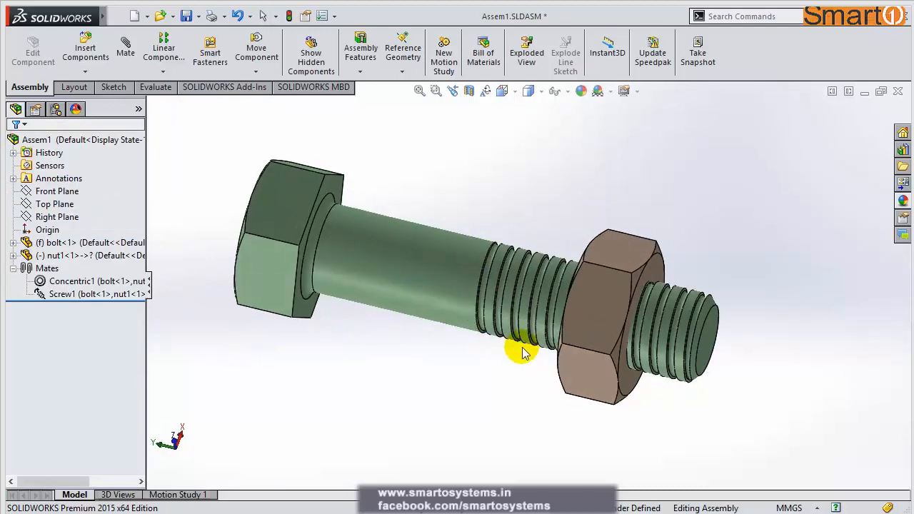
drag(591, 367, 645, 237)
key(Escape)
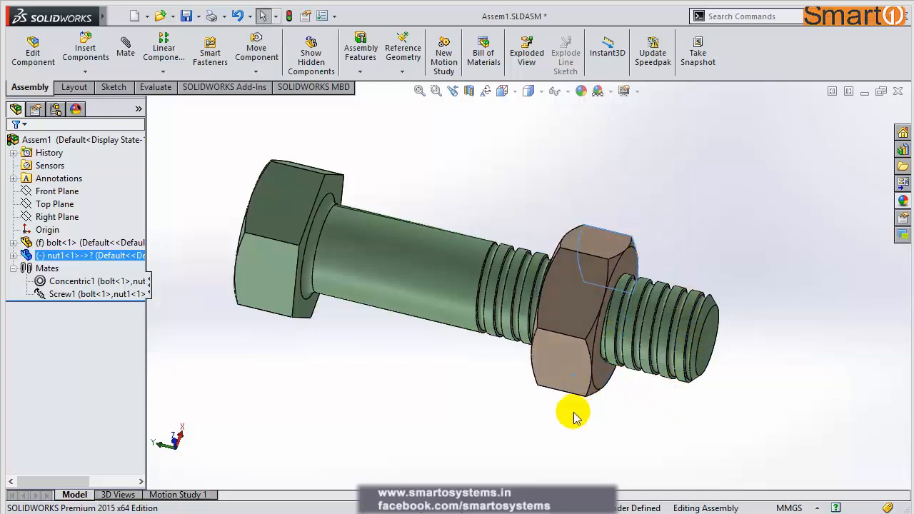
middle_drag(574, 412, 499, 402)
click(459, 420)
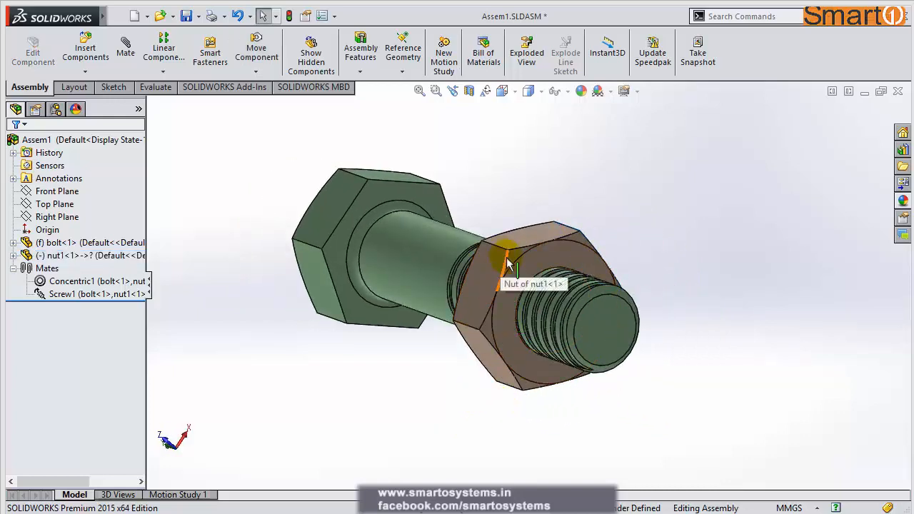
drag(507, 250, 397, 272)
middle_drag(393, 376, 459, 423)
drag(526, 306, 644, 243)
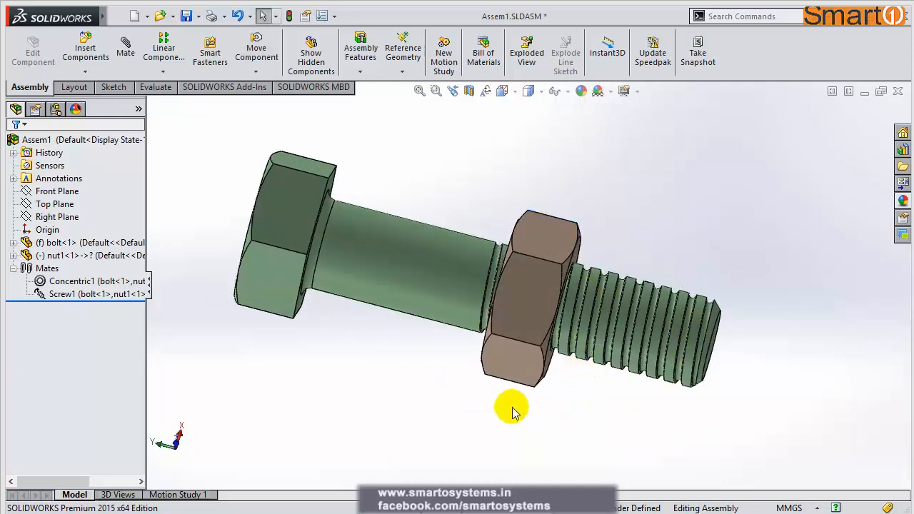
middle_drag(516, 408, 416, 331)
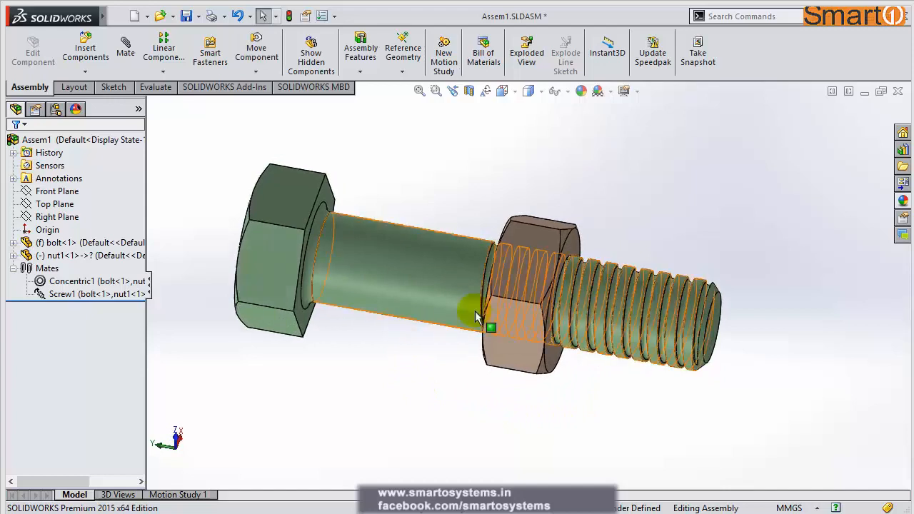
drag(561, 236, 492, 398)
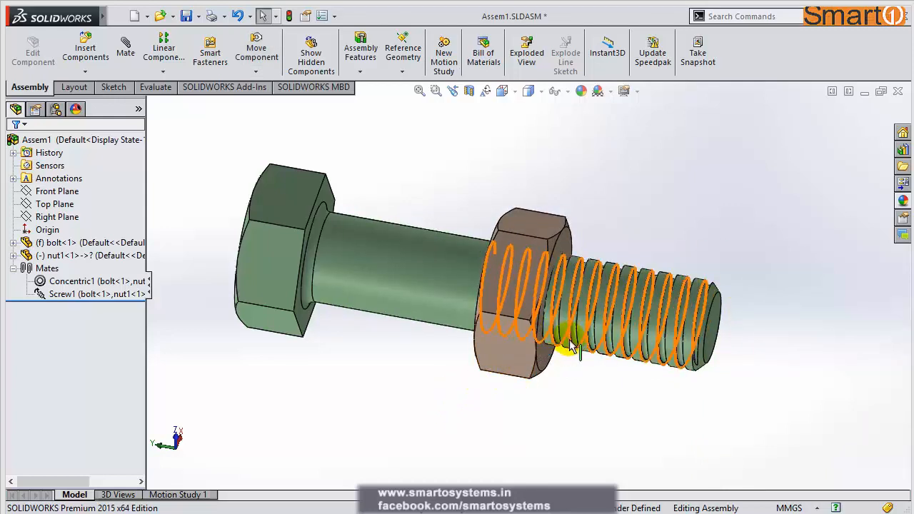